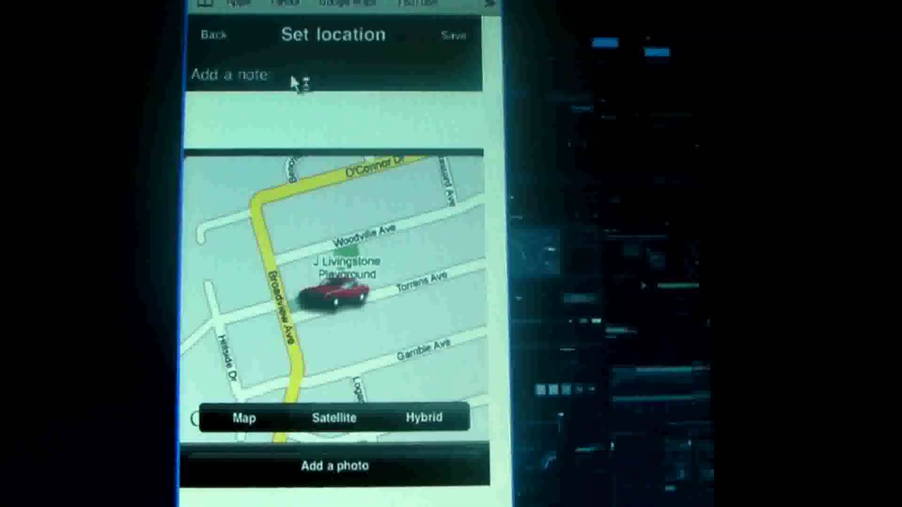
key(Return)
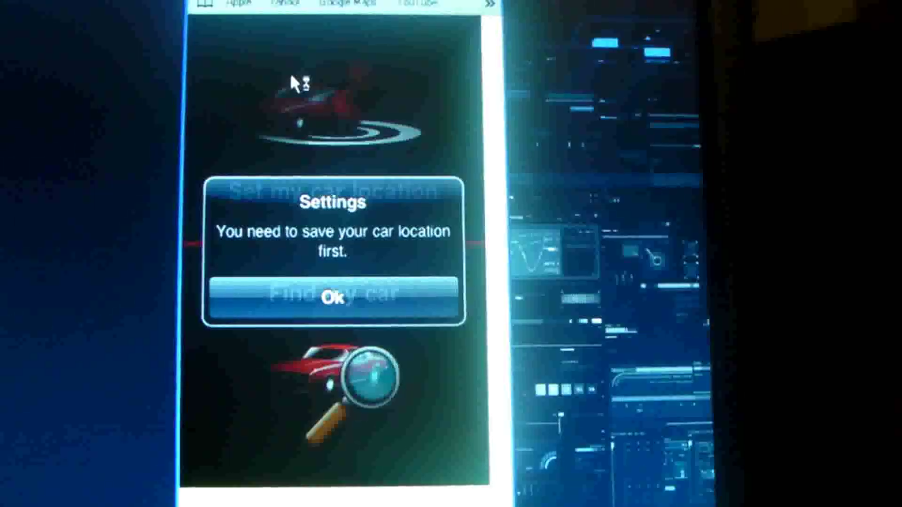
- Dismiss the Settings alert saying the car location must be saved first, returning to the main menu
key(Return)
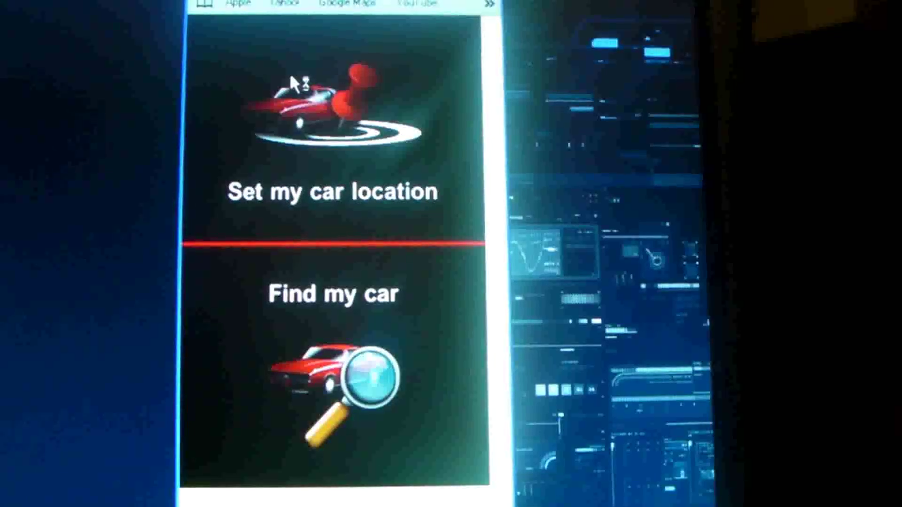